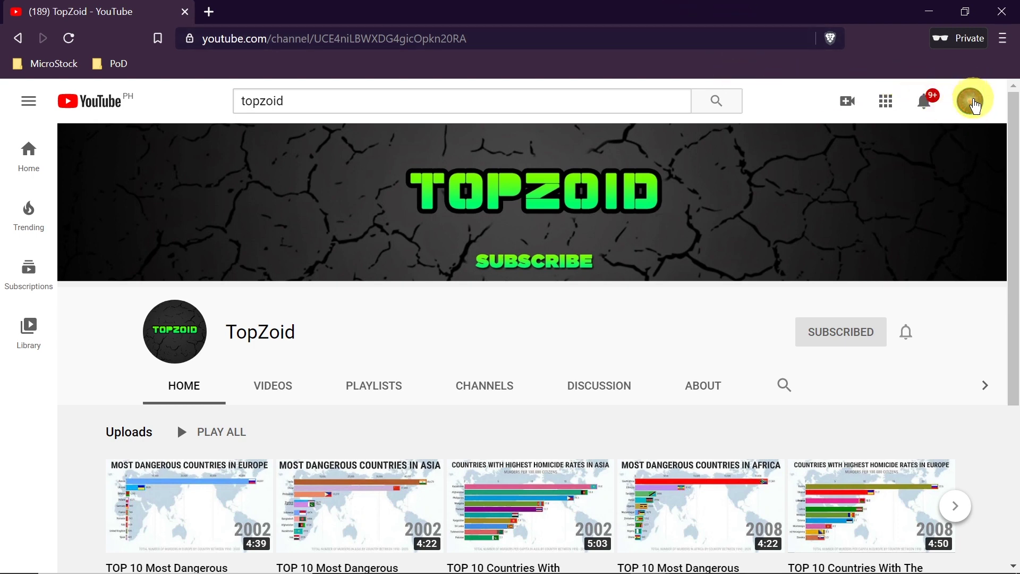
Open the account menu from the profile avatar on the TopZoid channel page.
left_click(976, 106)
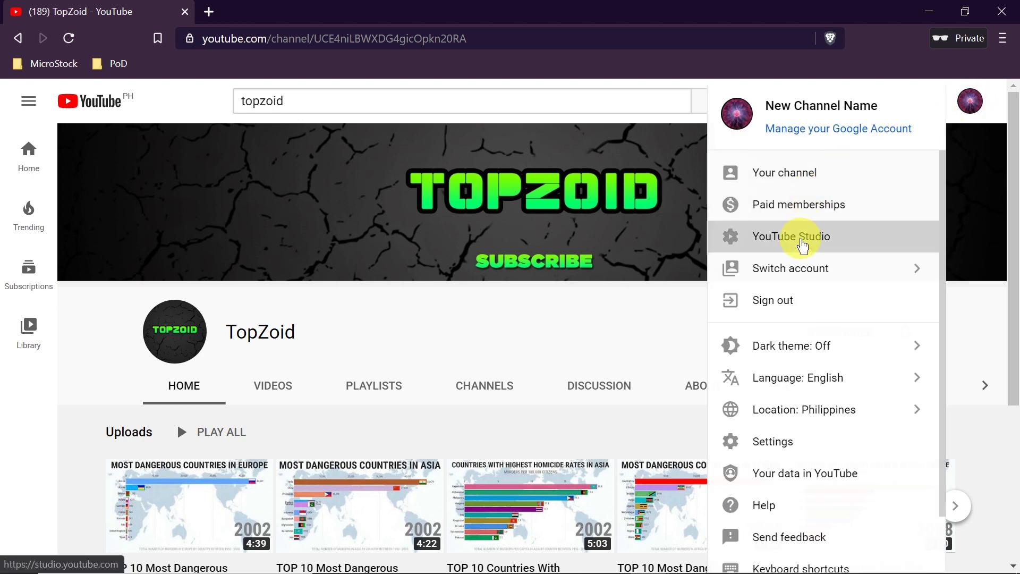
Switch to YouTube Studio and open the Videos list showing the two private uploads.
left_click(803, 242)
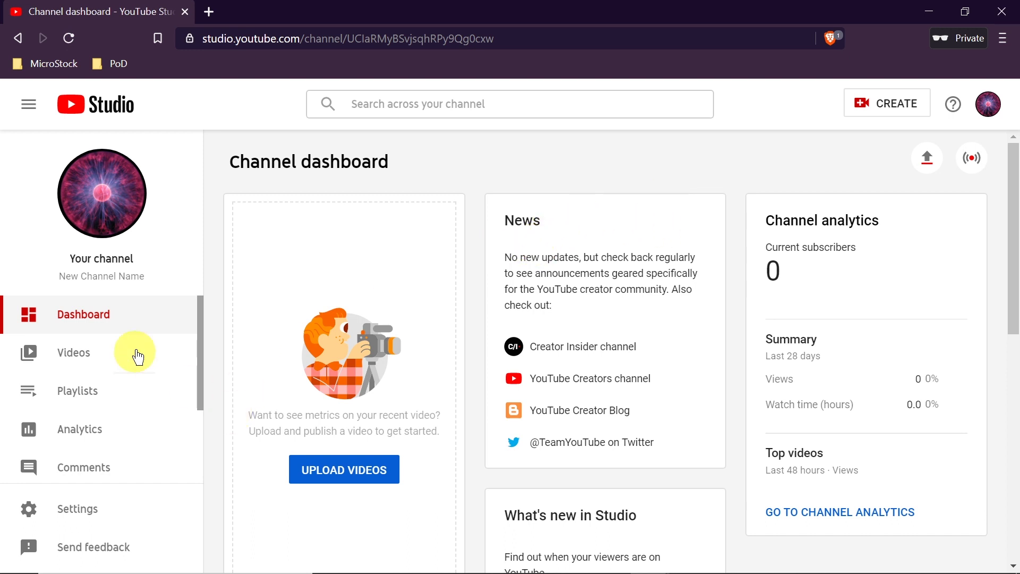
left_click(93, 362)
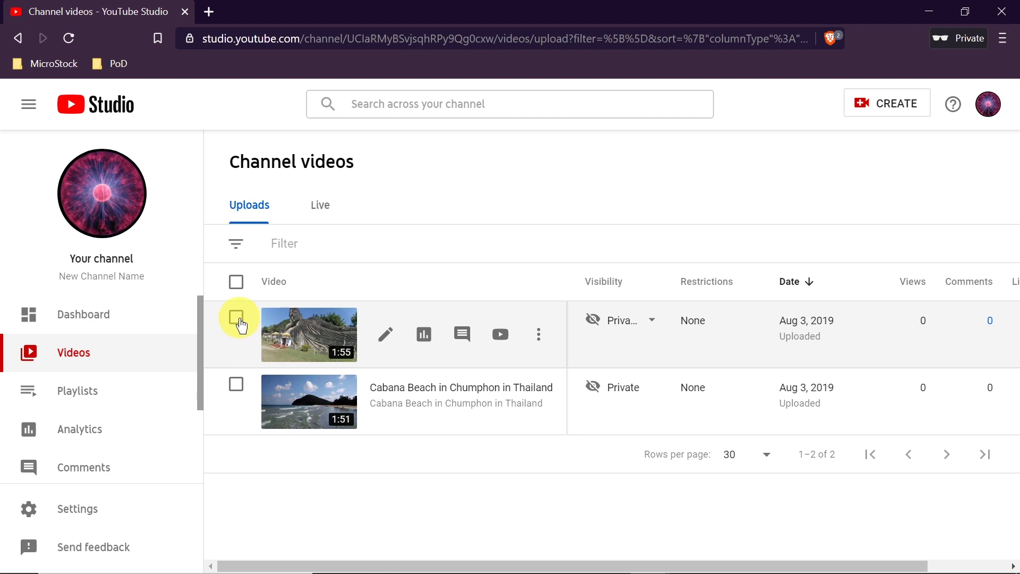
Select both buddha park and Cabana Beach using the select-all checkbox.
left_click(237, 318)
left_click(236, 439)
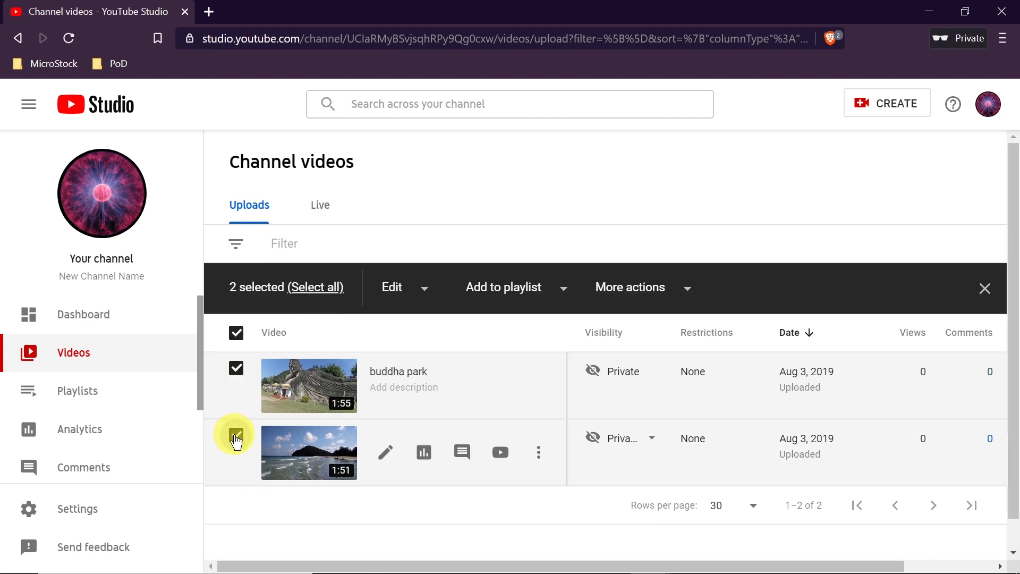
left_click(236, 438)
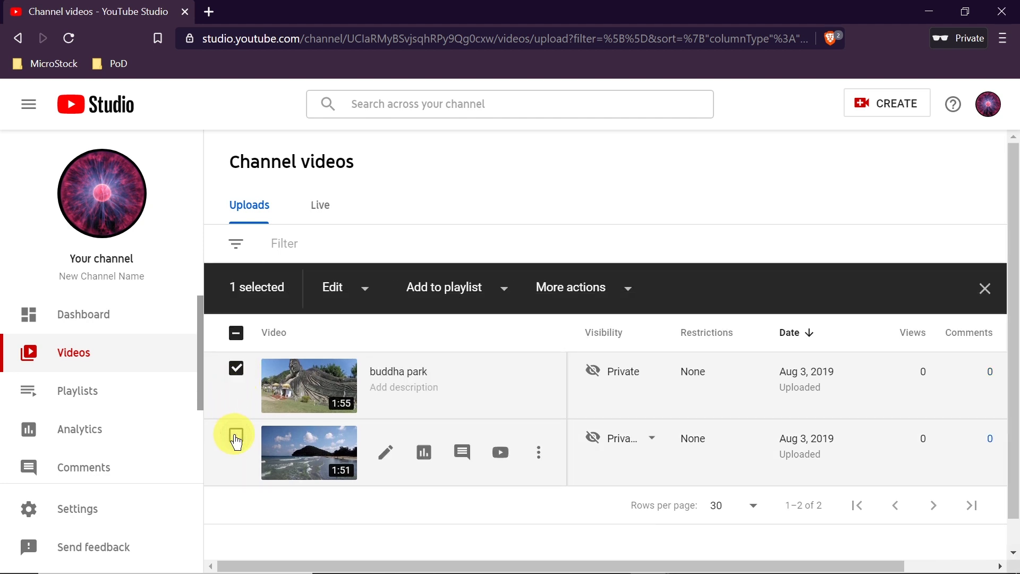
left_click(237, 335)
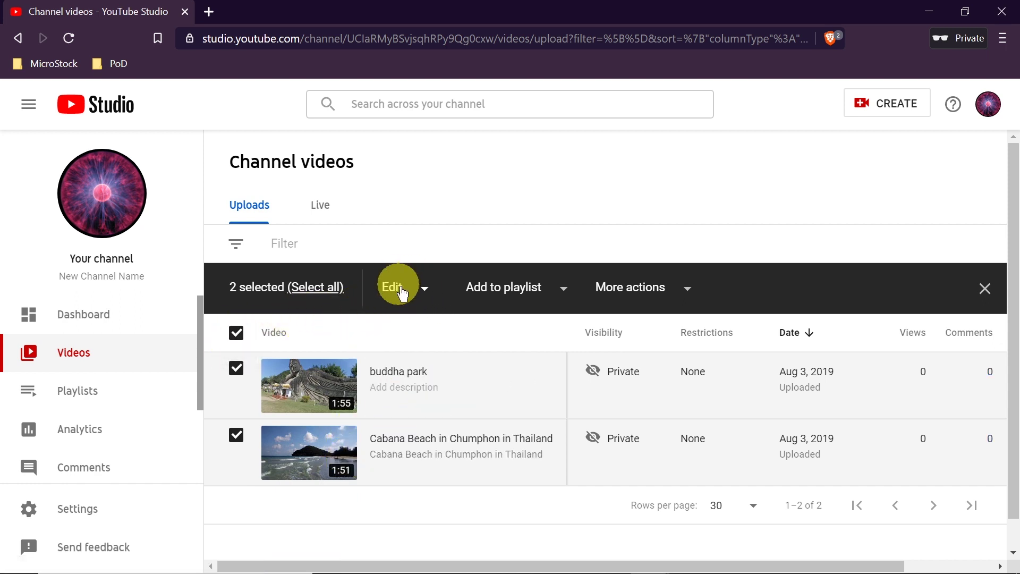
Try the bulk Comments edit with 'Hold potentially inappropriate comments for review', then close the editor.
left_click(420, 293)
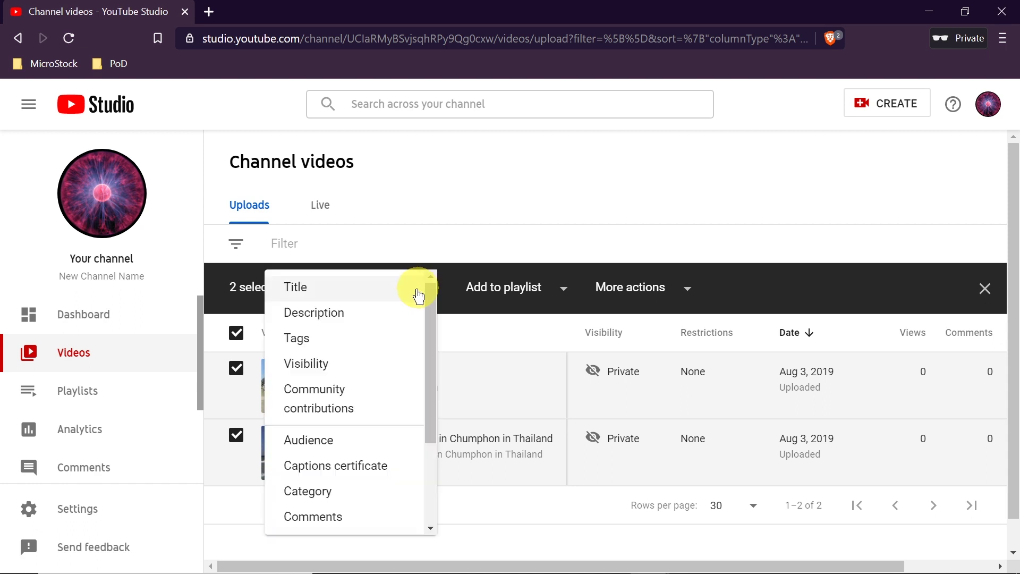
scroll(356, 380, "down", 3)
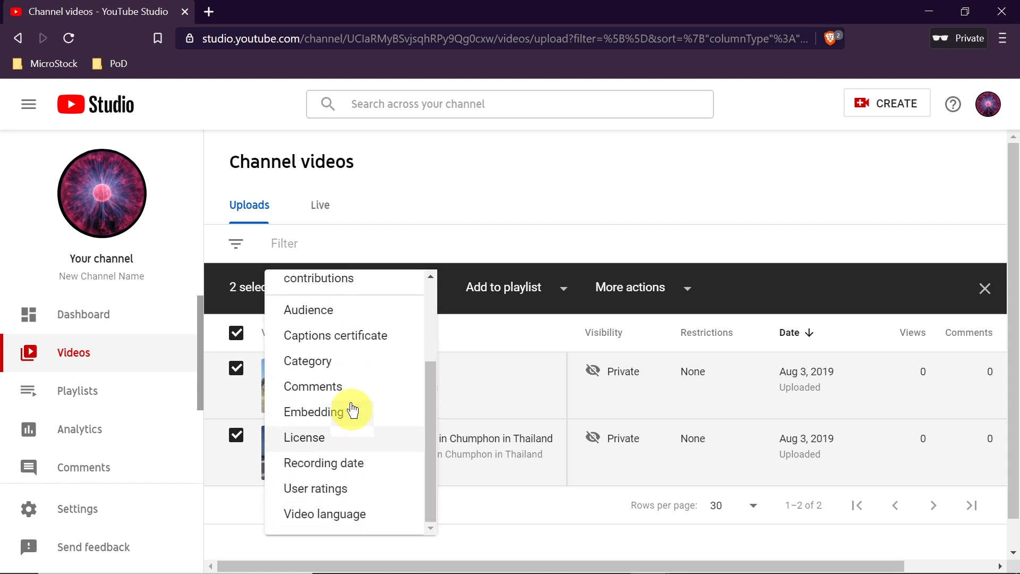
left_click(317, 394)
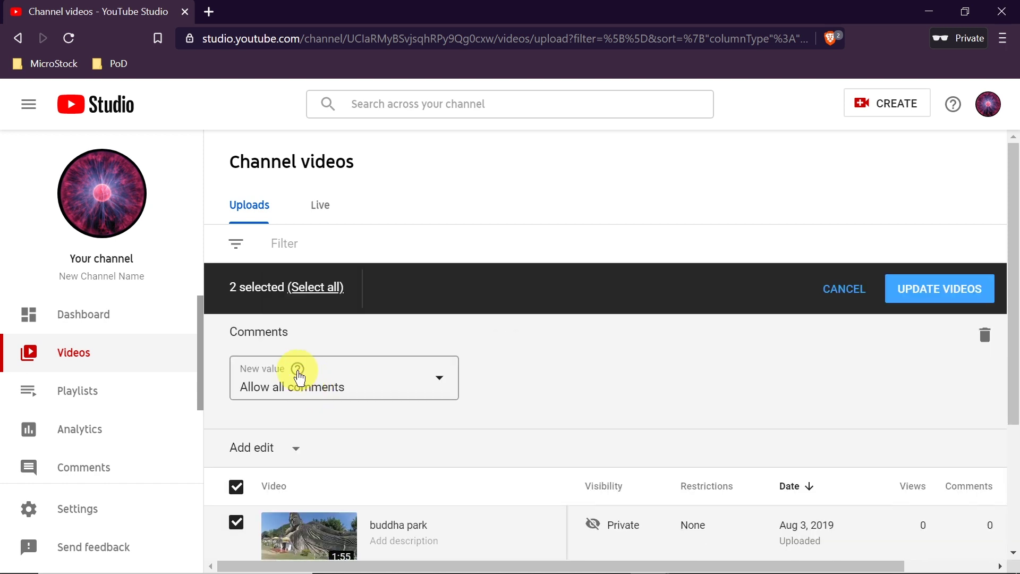
left_click(451, 389)
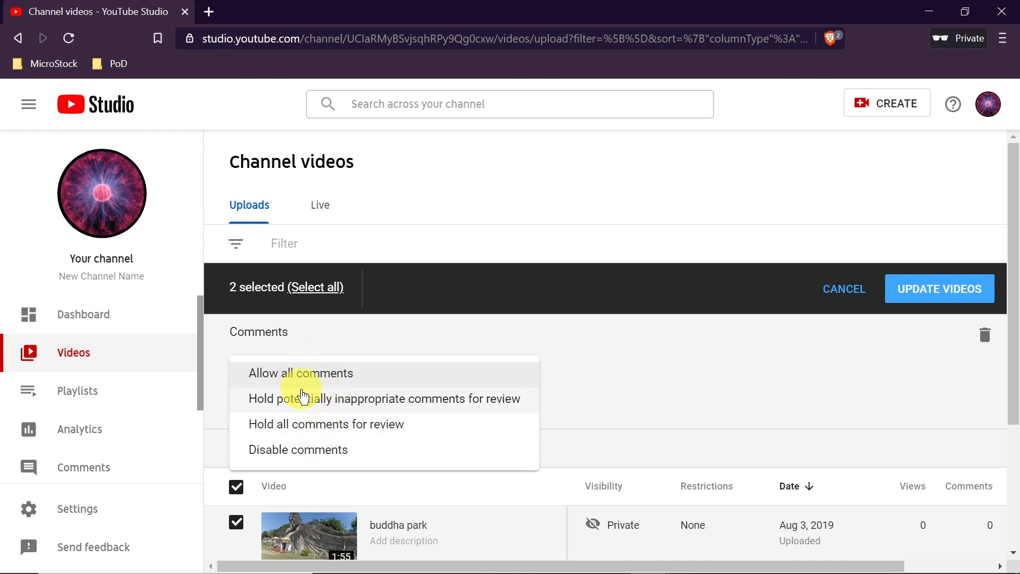
left_click(293, 404)
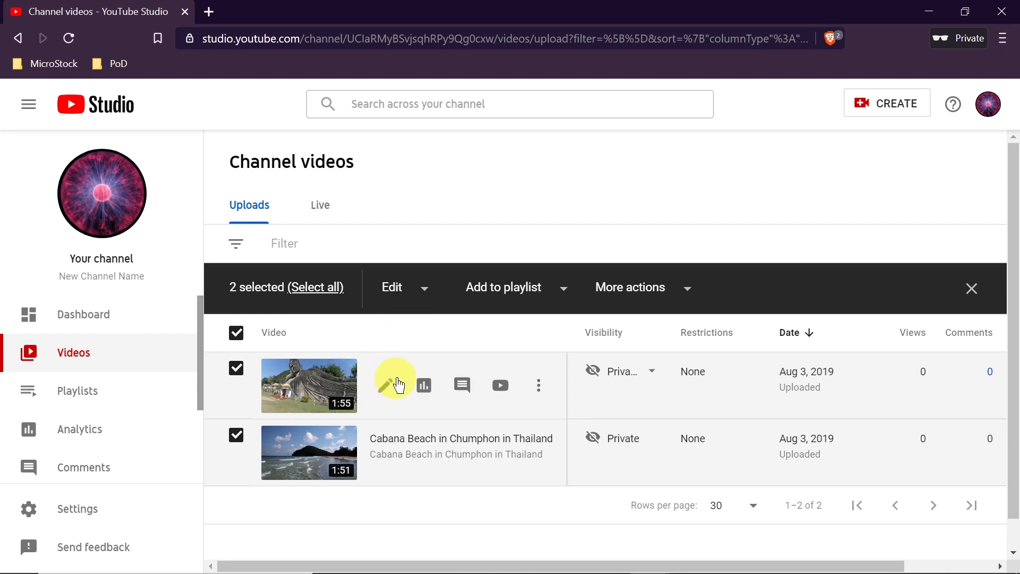
Bulk-set both videos' comments to 'Hold potentially inappropriate comments for review' and confirm the update.
left_click(410, 289)
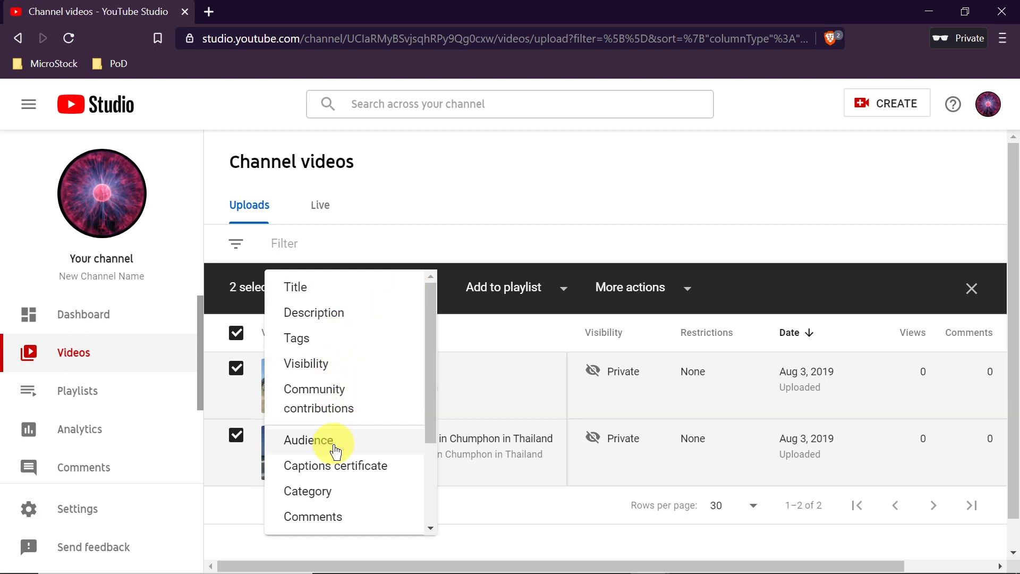
scroll(338, 451, "down", 2)
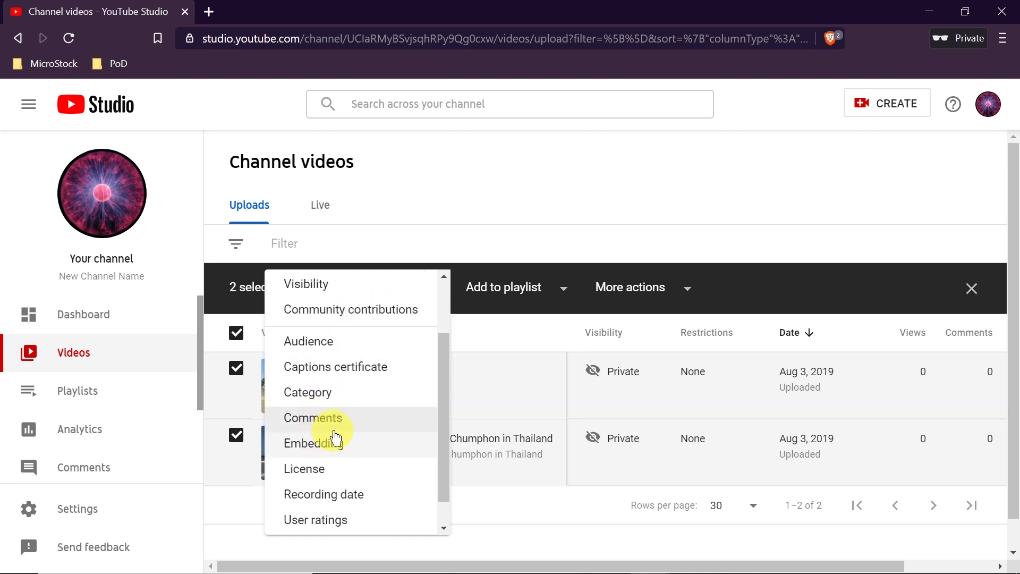
left_click(334, 419)
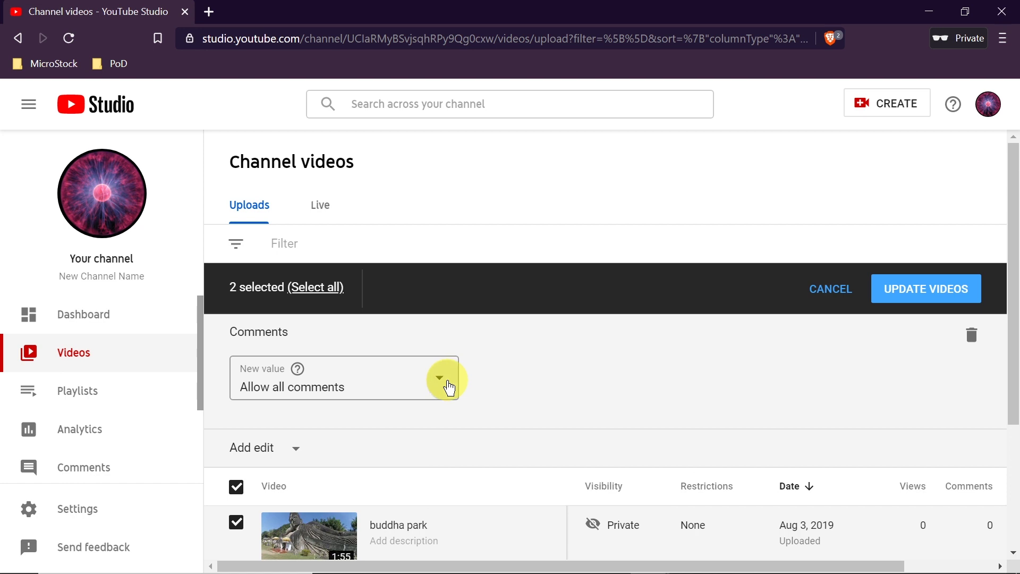
left_click(449, 388)
left_click(301, 402)
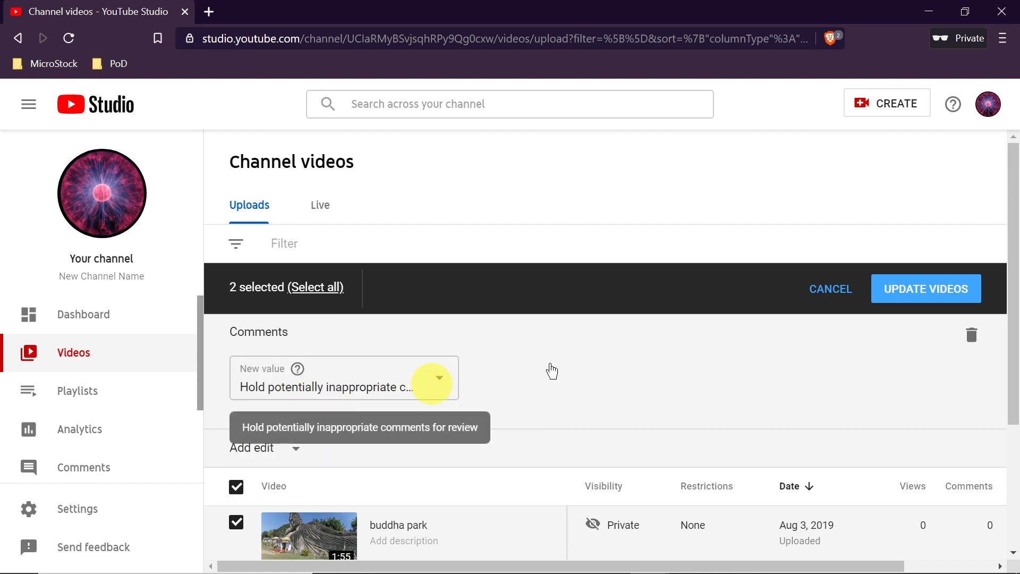
left_click(935, 292)
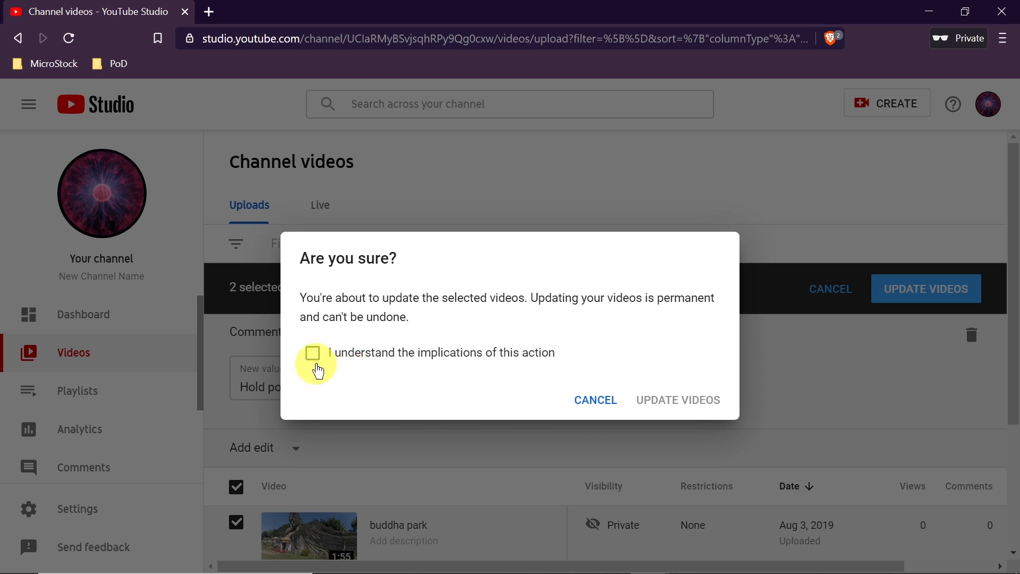
left_click(317, 363)
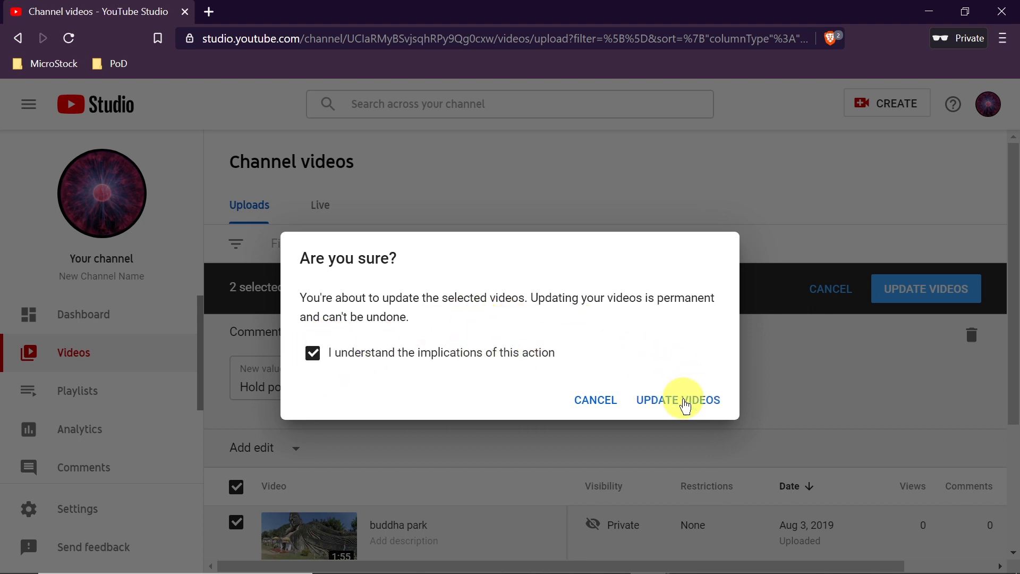
left_click(679, 403)
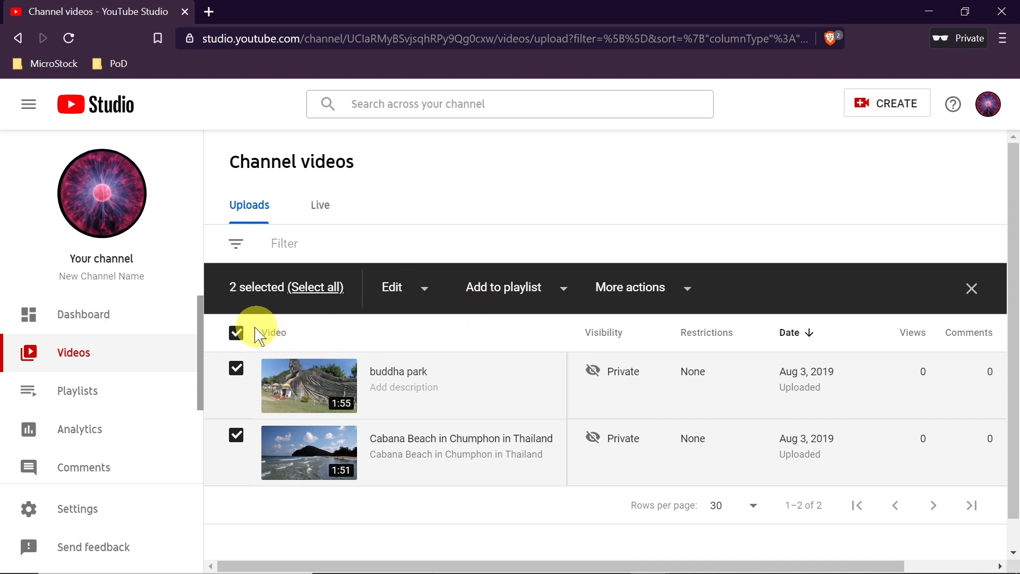
Bulk-set both videos' Audience to 'No, it's not made for kids' with age restriction No, confirming the update.
left_click(426, 292)
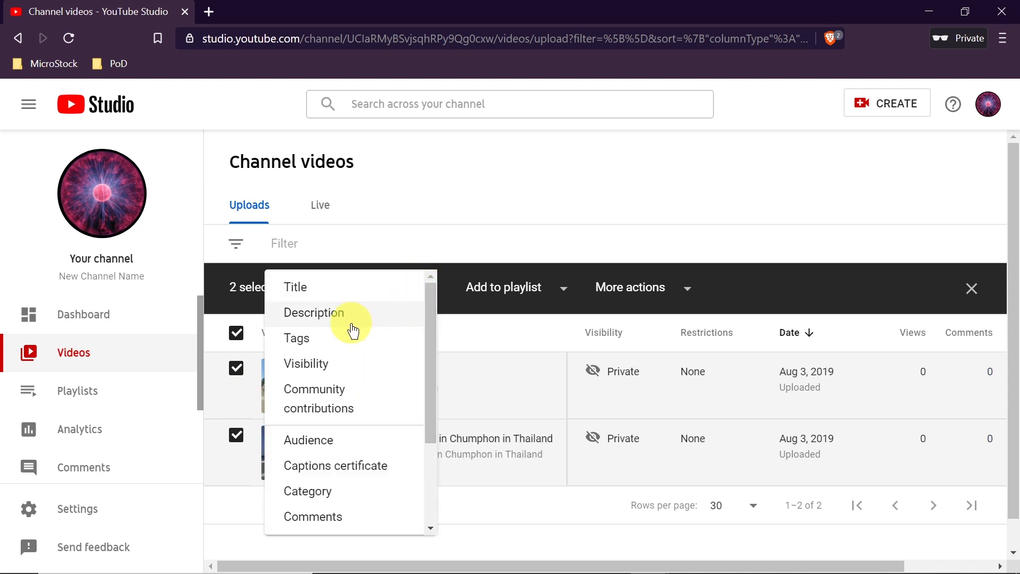
left_click(335, 440)
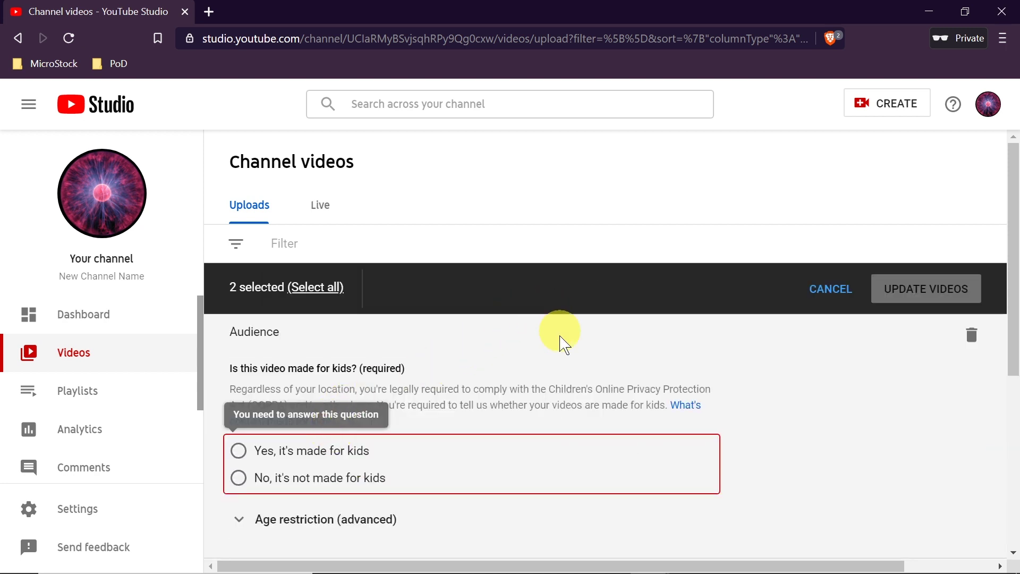
scroll(556, 321, "down", 1)
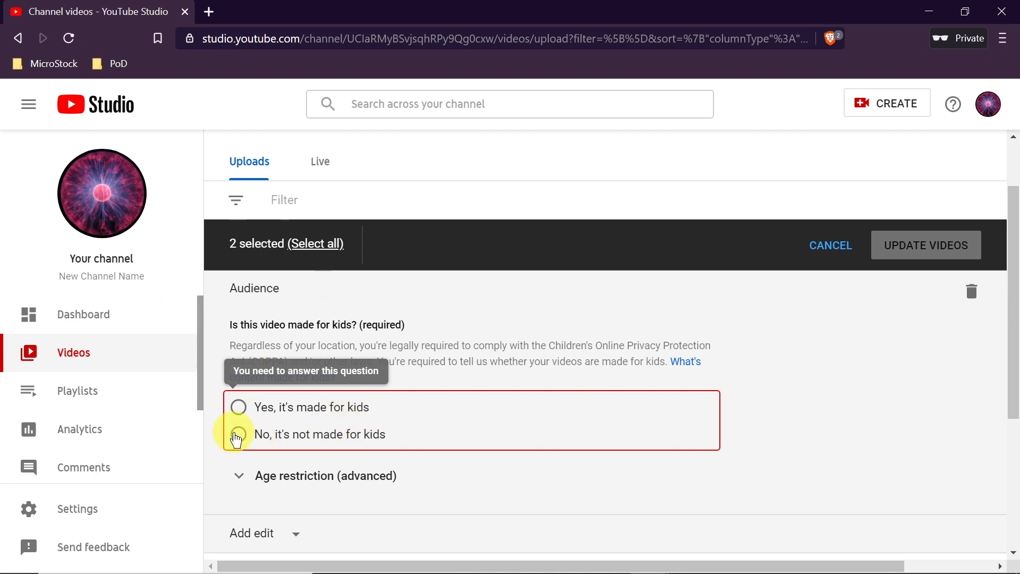
left_click(238, 437)
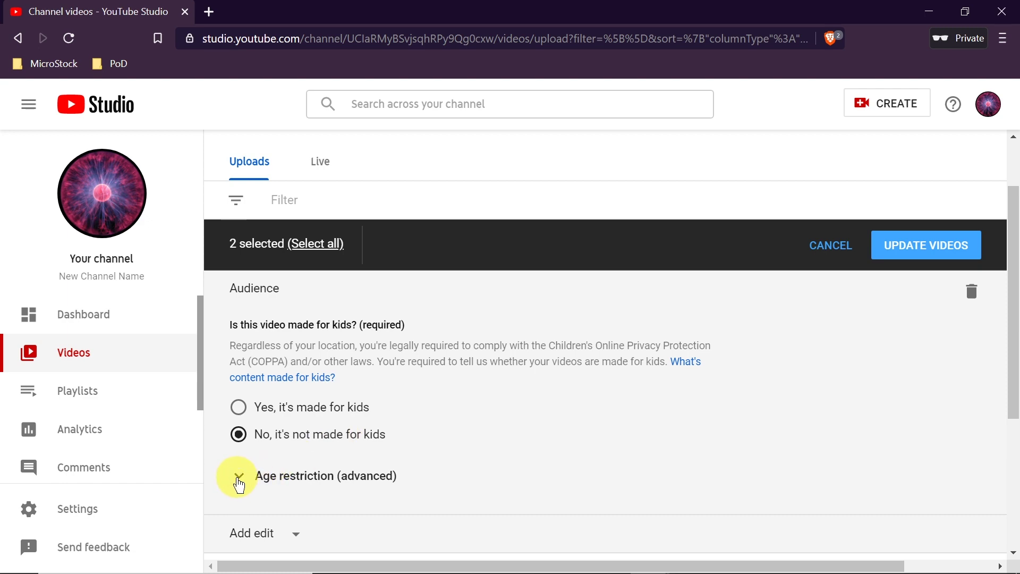
left_click(239, 478)
scroll(510, 386, "down", 4)
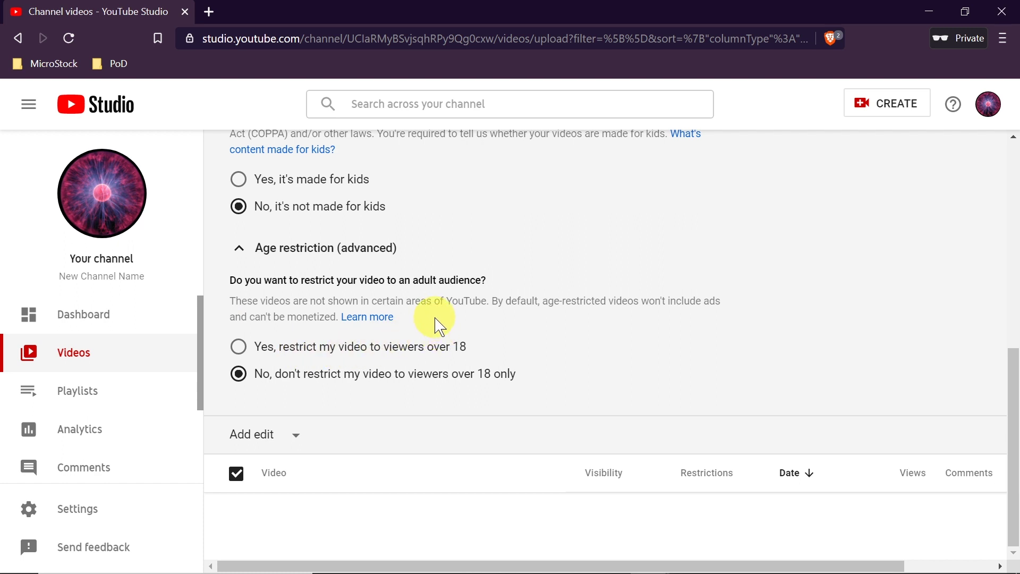
scroll(457, 308, "up", 3)
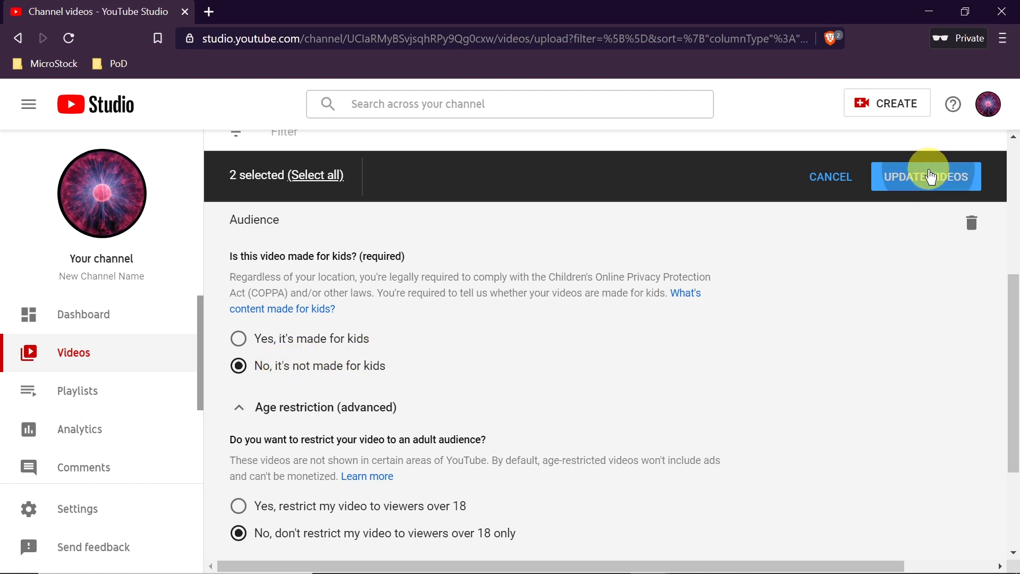
left_click(930, 177)
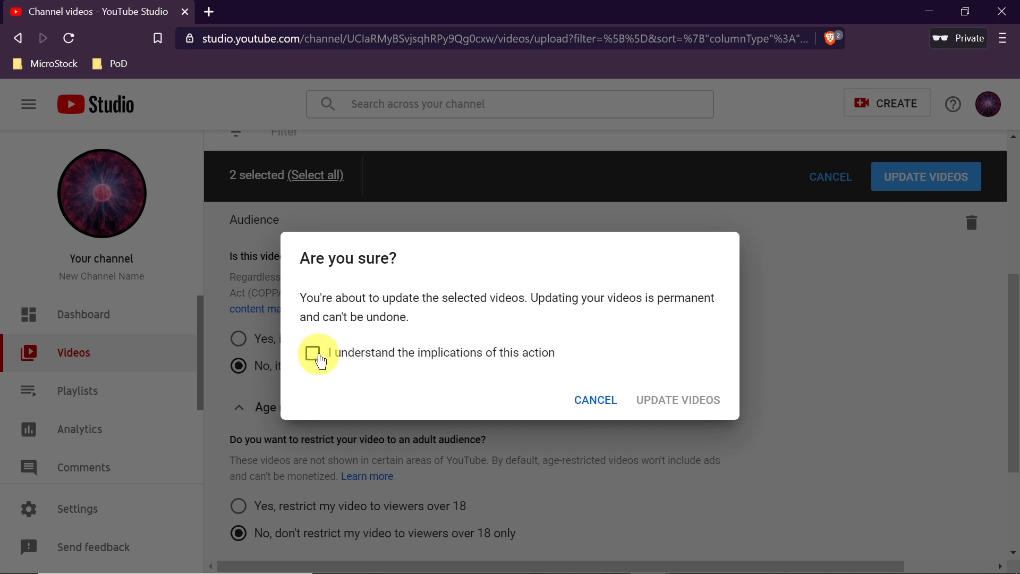
left_click(314, 355)
left_click(686, 402)
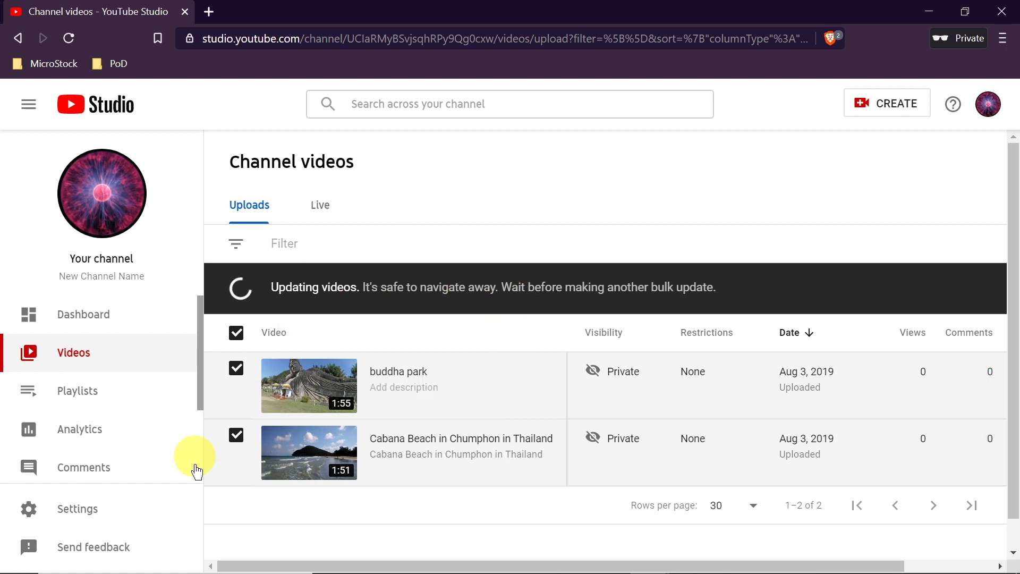
mouse_move(394, 388)
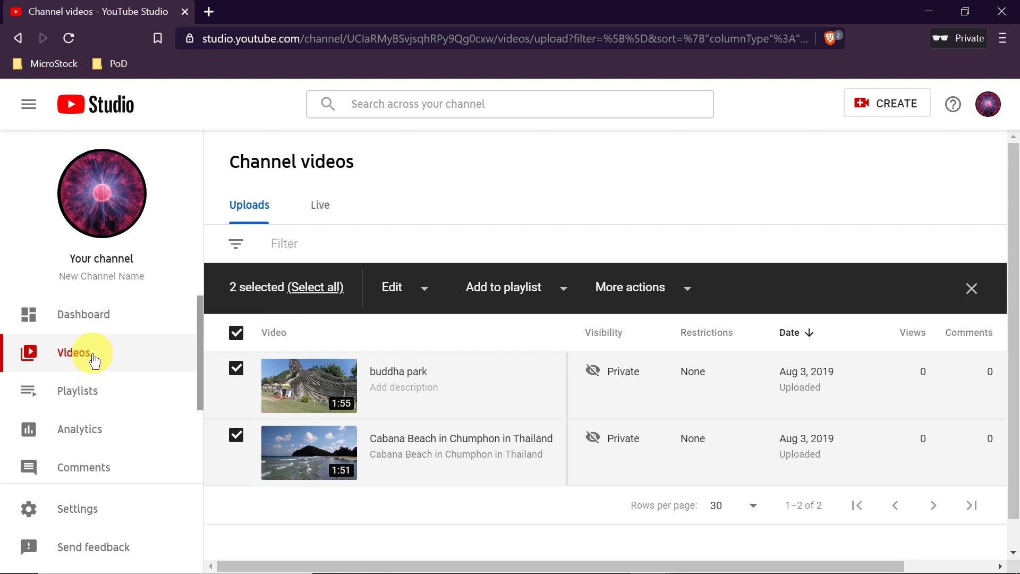
scroll(109, 355, "down", 2)
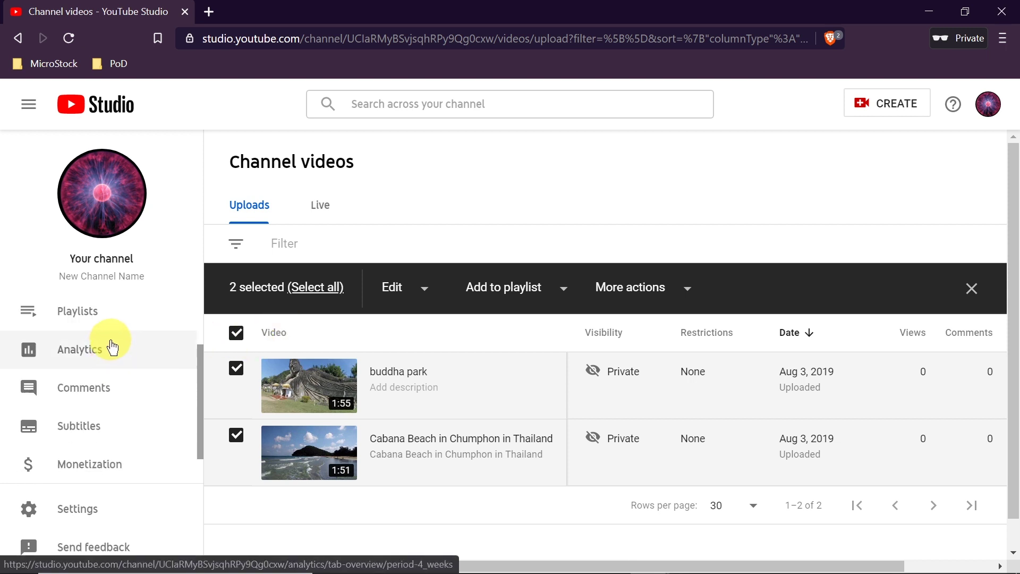
Open Settings > Channel > Advanced settings to view the not-made-for-kids audience option.
left_click(94, 515)
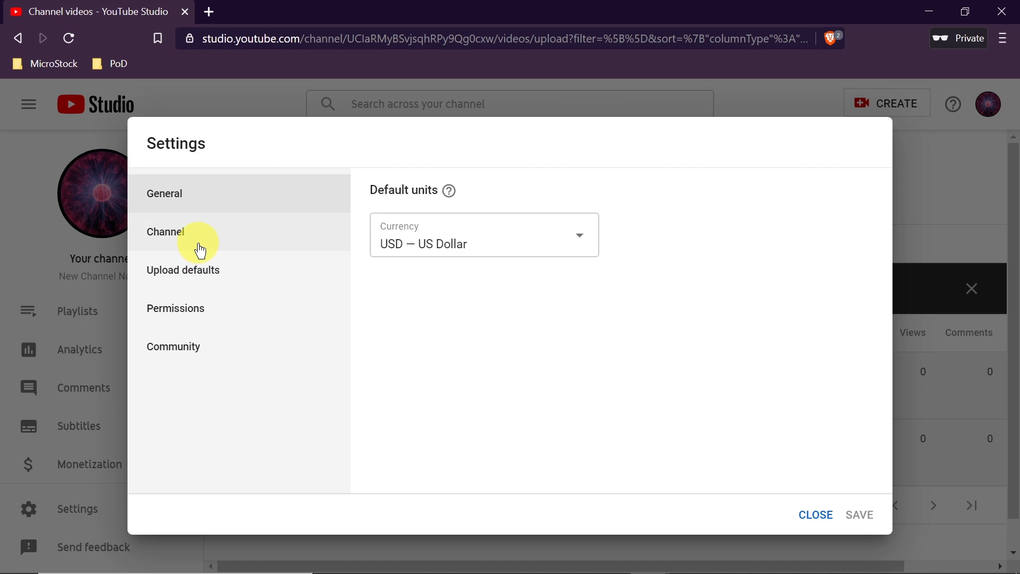
left_click(183, 242)
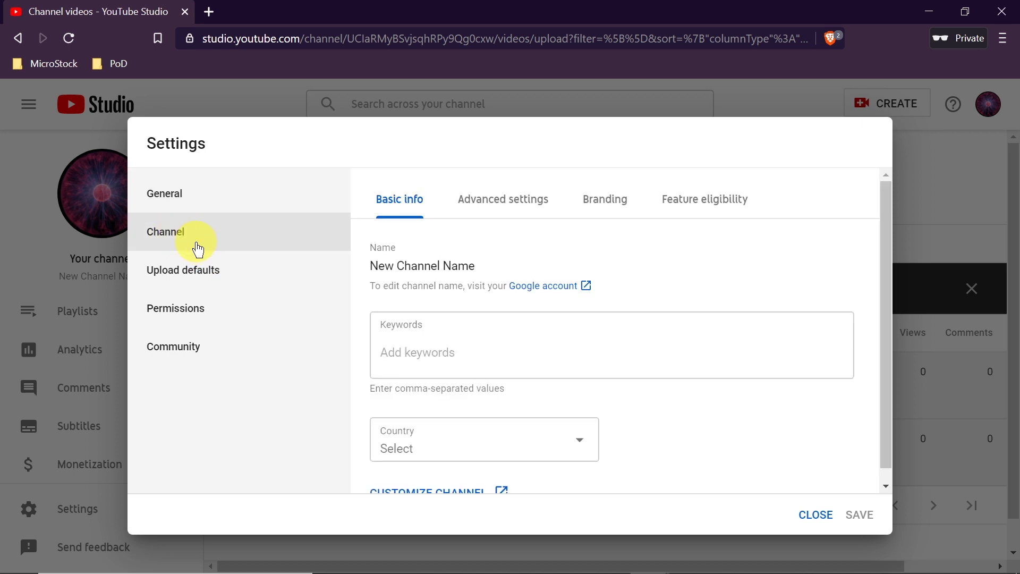
left_click(519, 207)
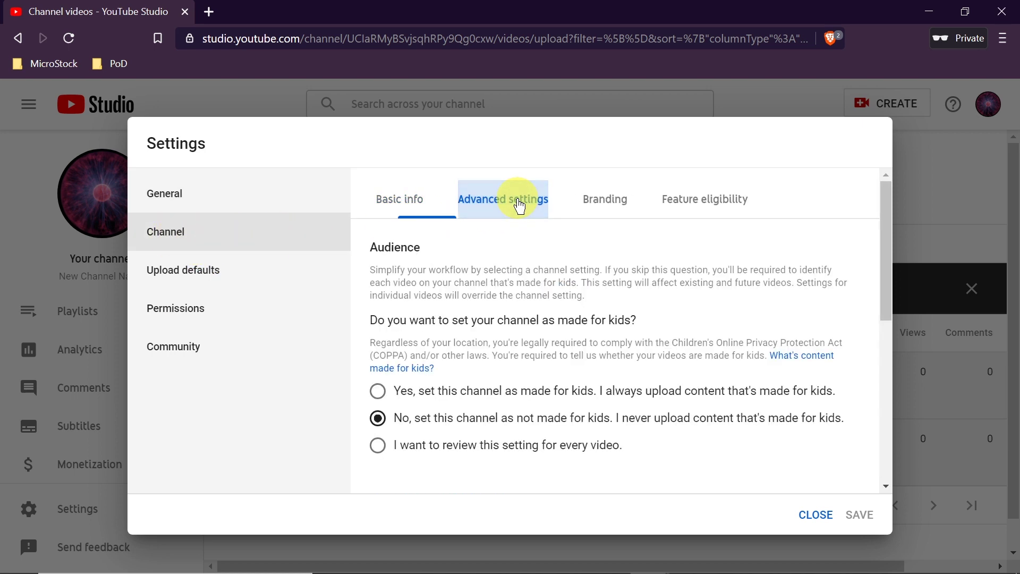
scroll(584, 272, "down", 1)
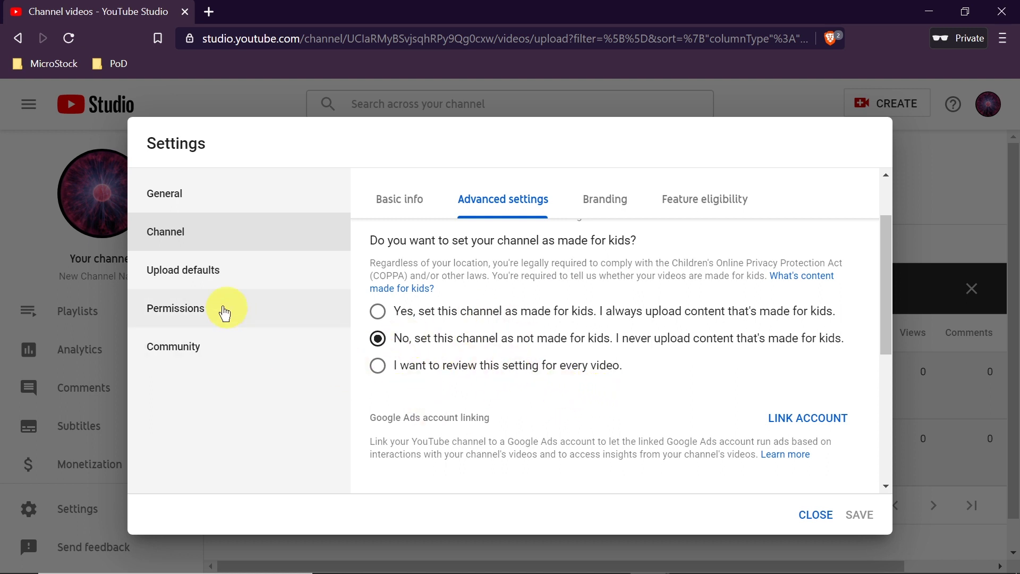
Set Upload defaults comment visibility to 'Hold potentially inappropriate comments for review'.
left_click(205, 278)
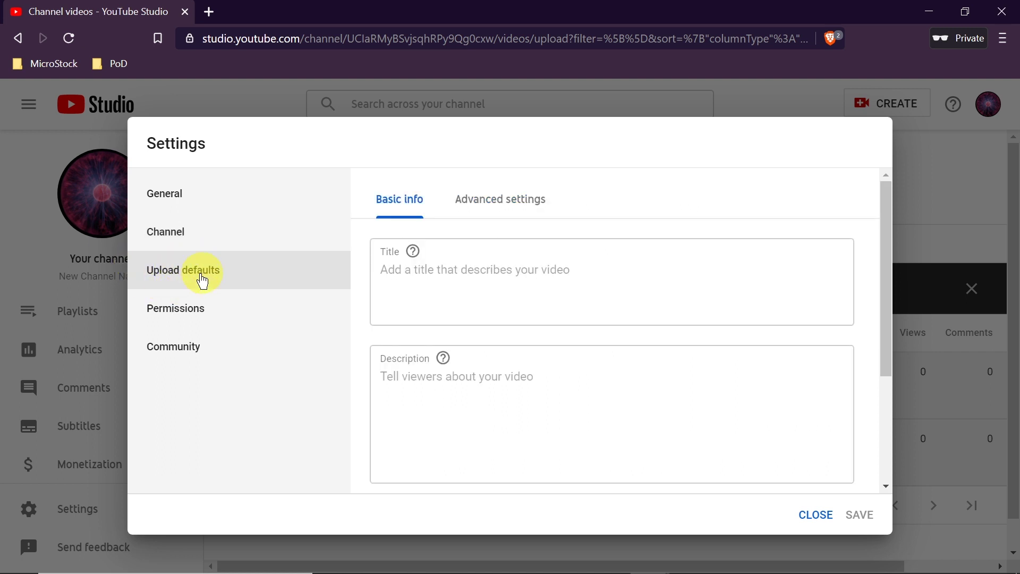
left_click(534, 197)
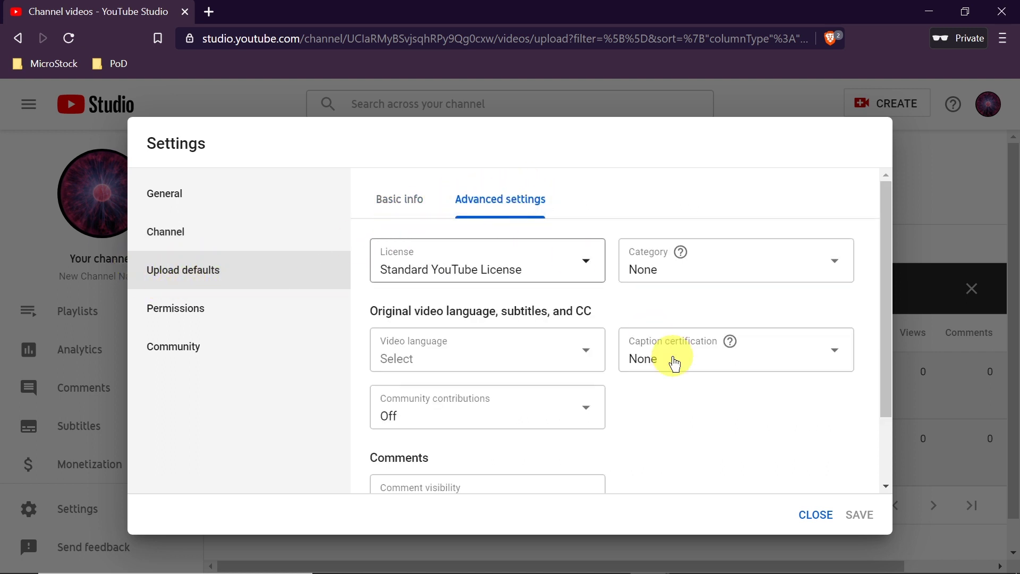
scroll(670, 433, "down", 2)
scroll(670, 433, "down", 2)
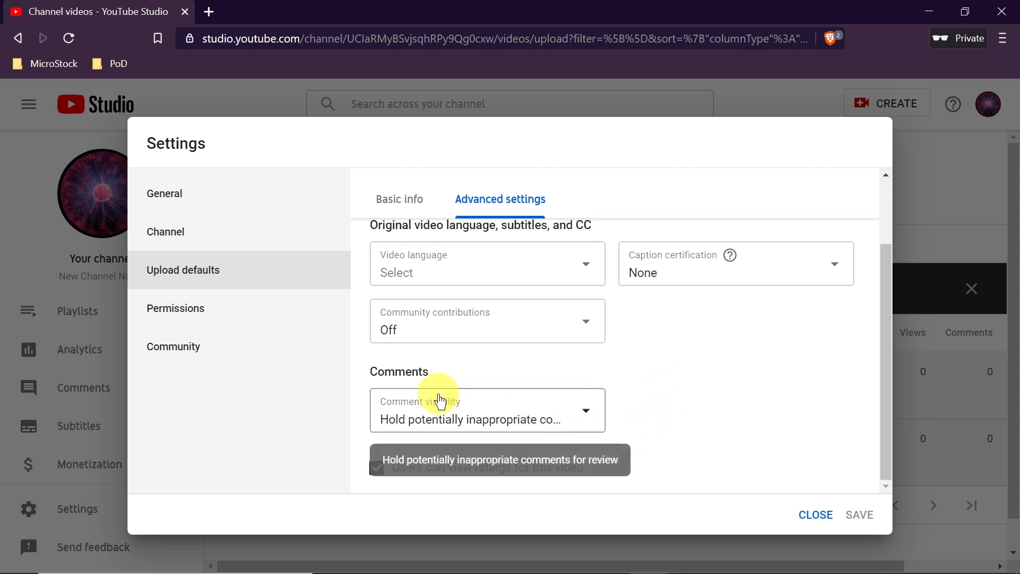
left_click(472, 412)
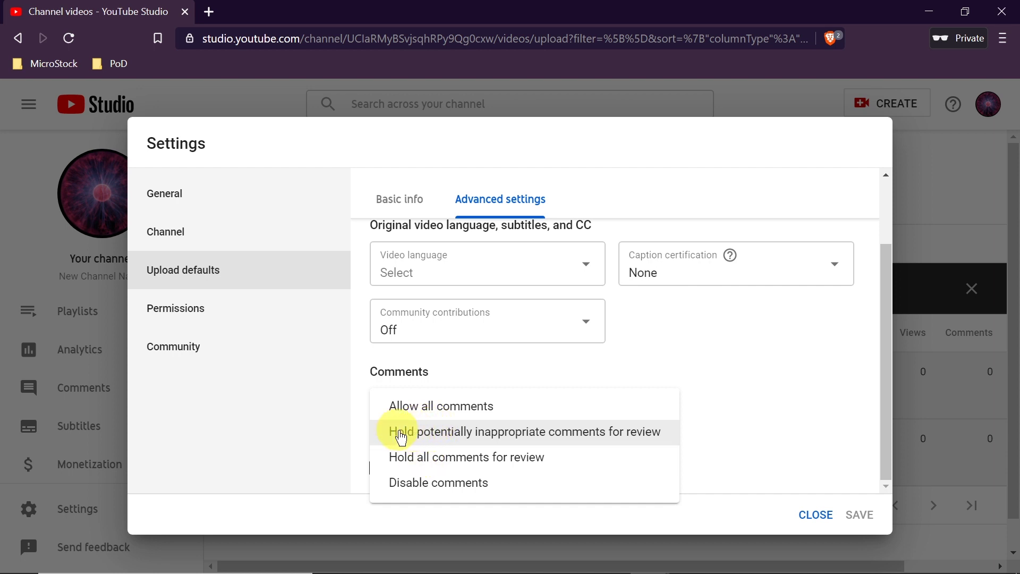
left_click(484, 432)
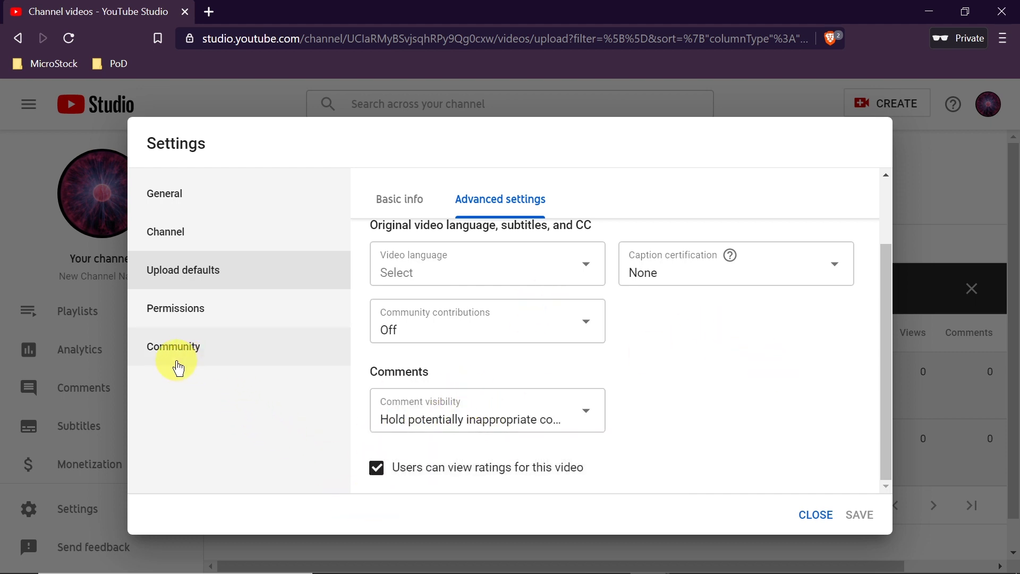
In Community defaults, keep new-video and Discussions comments on 'Hold potentially inappropriate'.
left_click(195, 349)
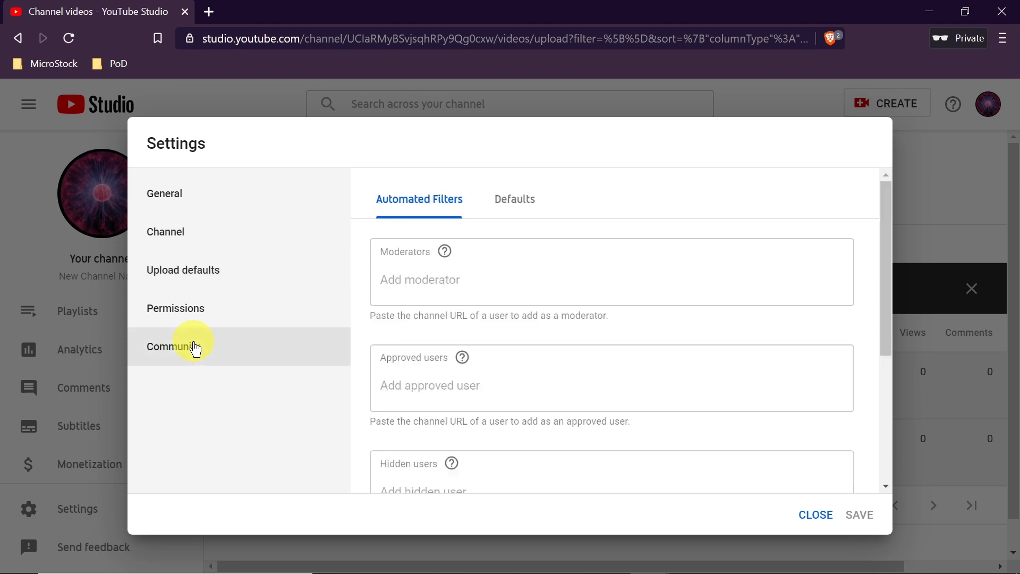
left_click(526, 201)
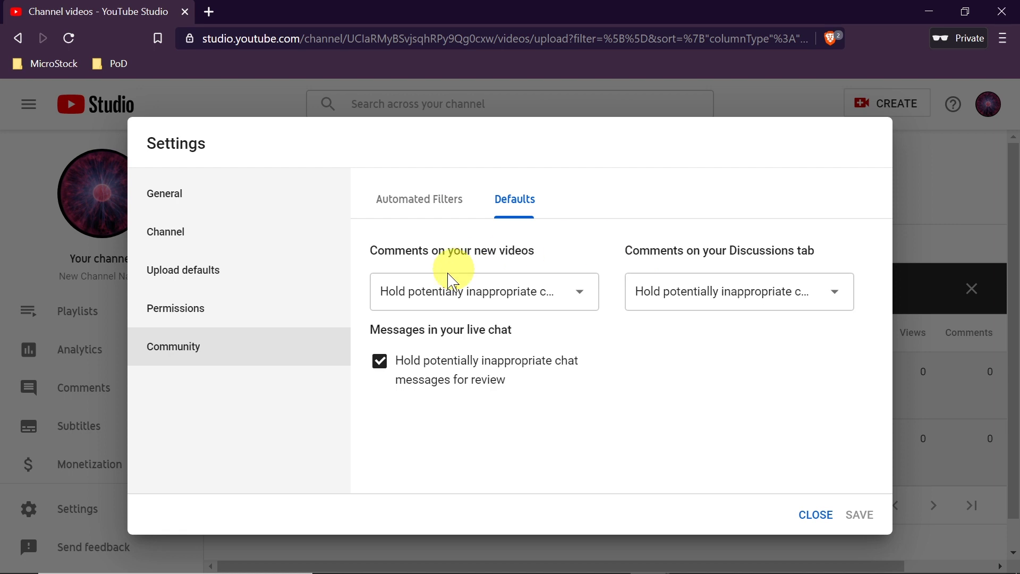
left_click(484, 300)
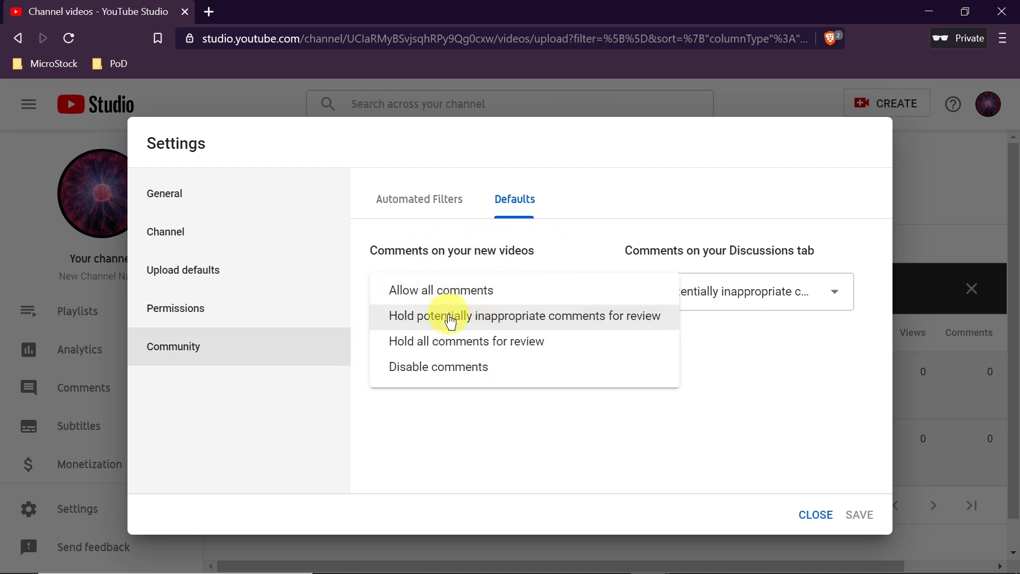
left_click(424, 317)
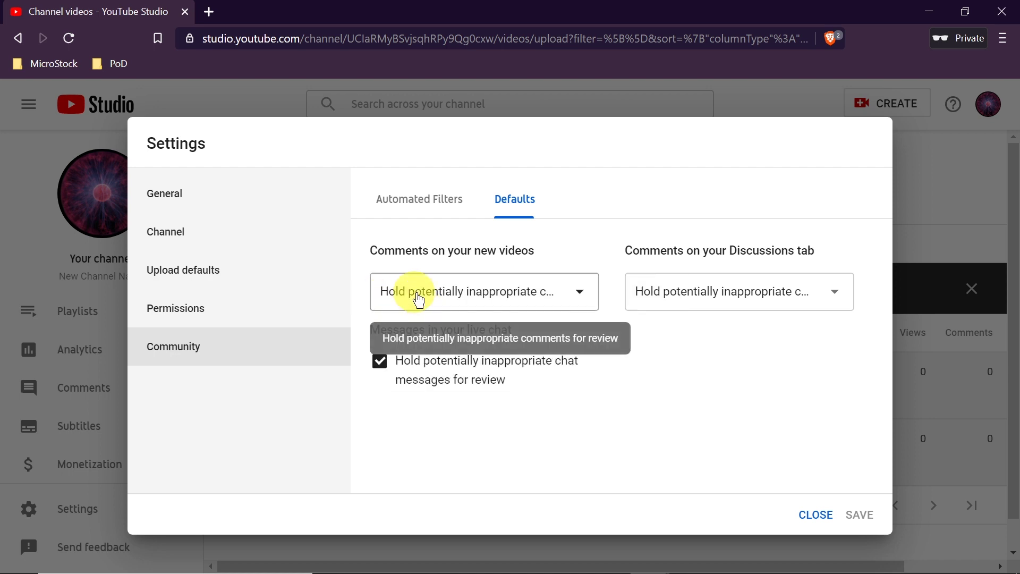
left_click(531, 291)
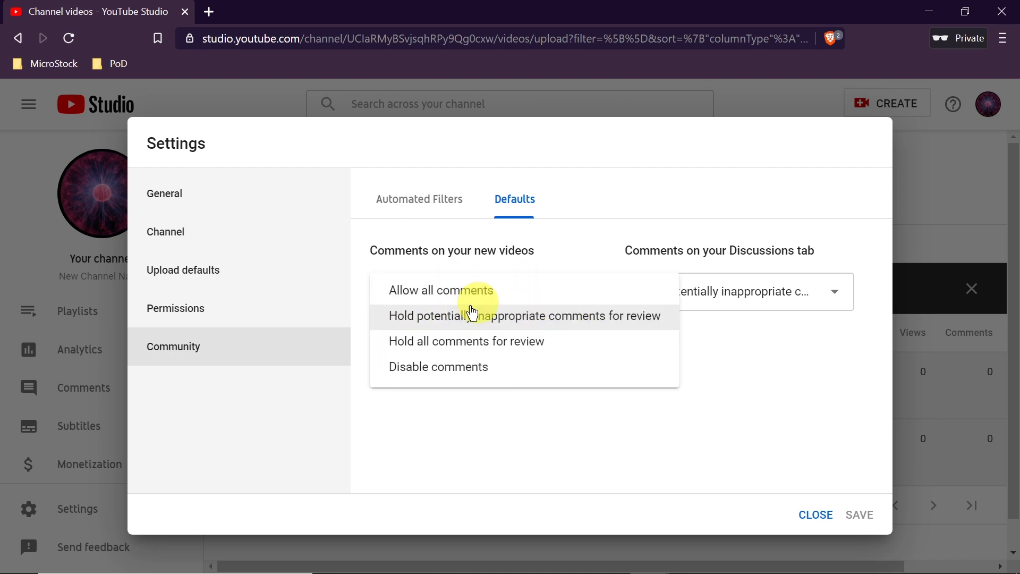
left_click(659, 195)
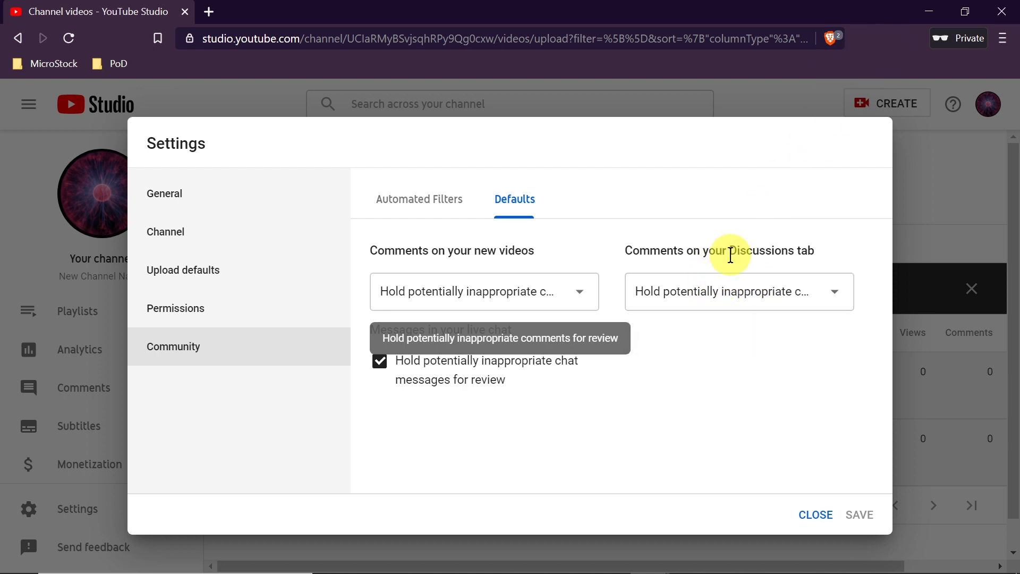
left_click(704, 307)
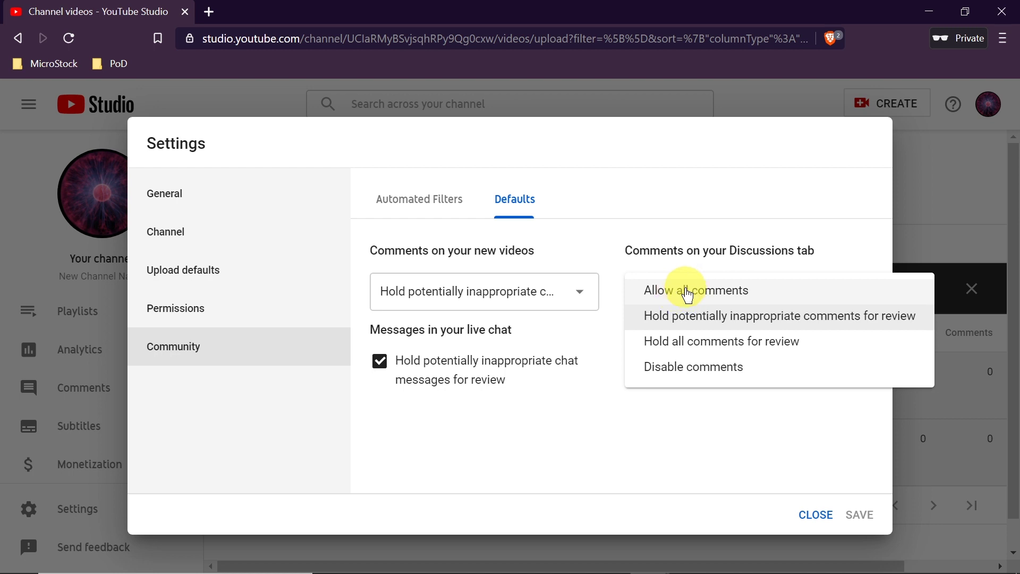
left_click(711, 183)
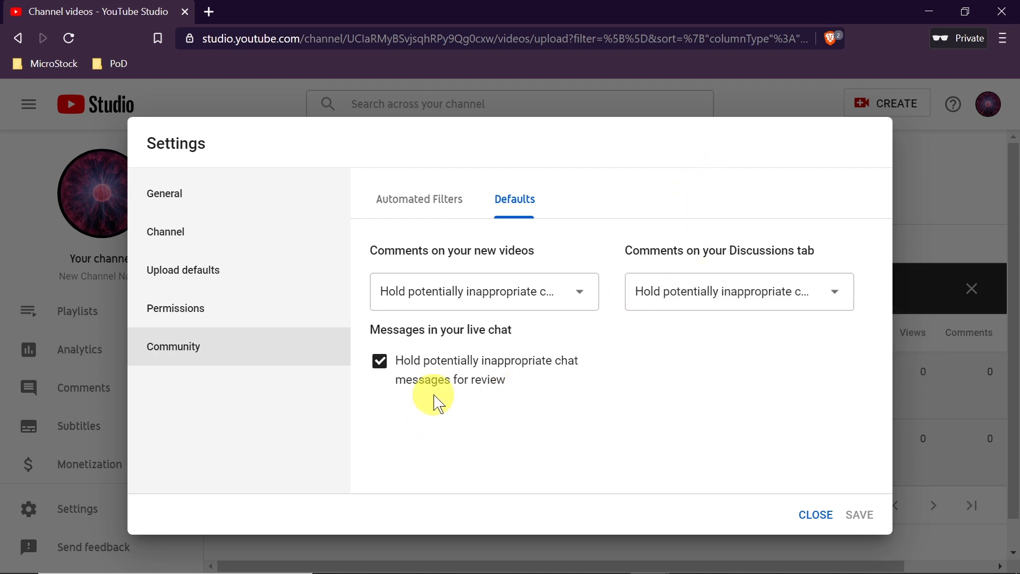
Uncheck holding potentially inappropriate live chat messages and save the community defaults.
left_click(379, 362)
left_click(380, 362)
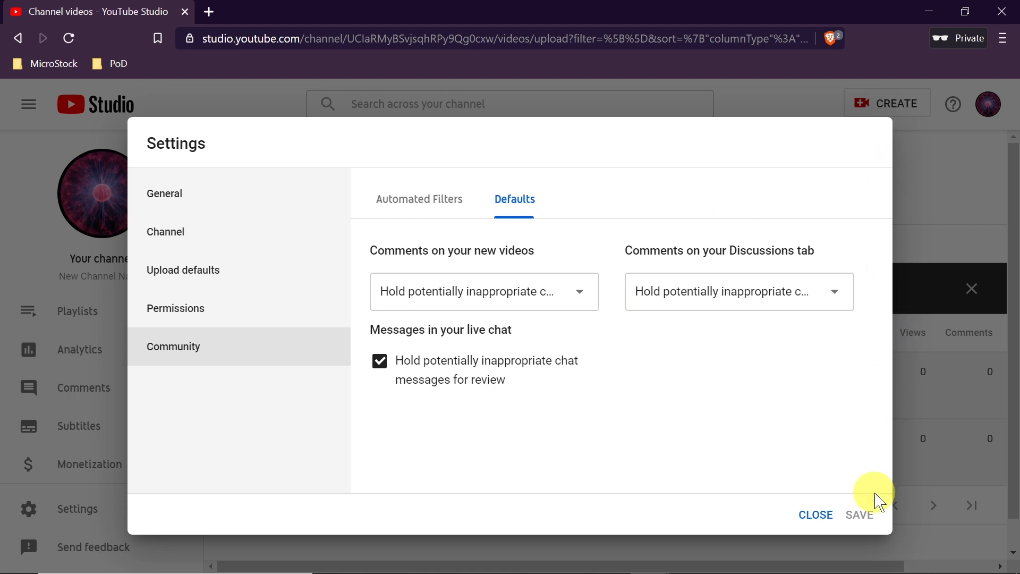
left_click(381, 362)
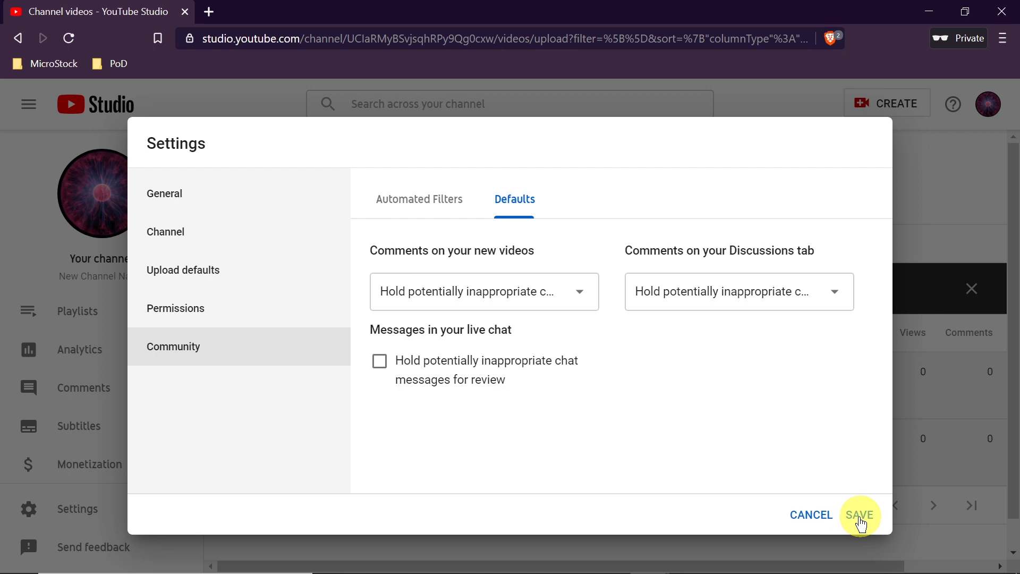
left_click(856, 518)
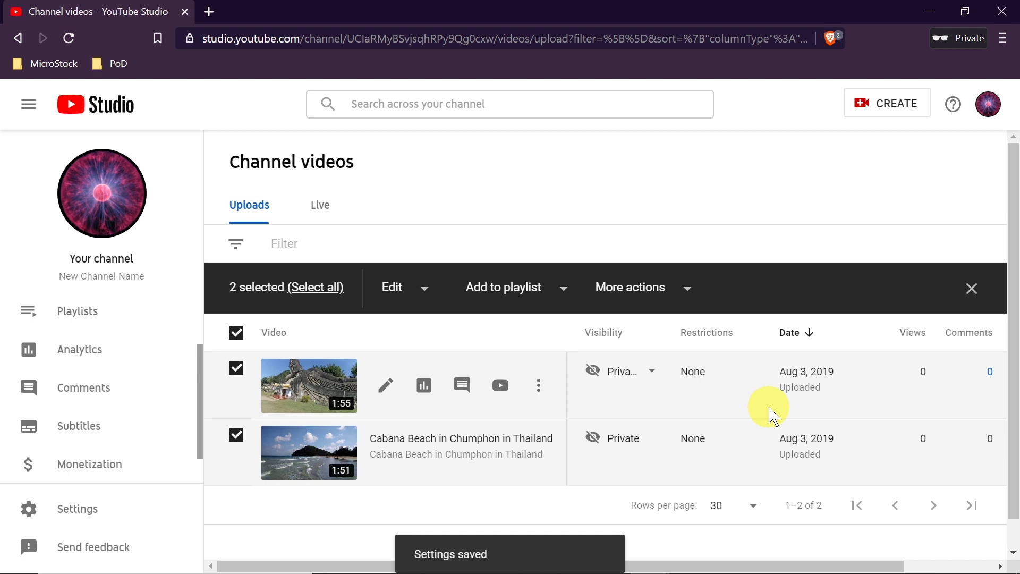
Reopen Settings > Channel > Advanced settings to check the channel is still not made for kids.
left_click(84, 527)
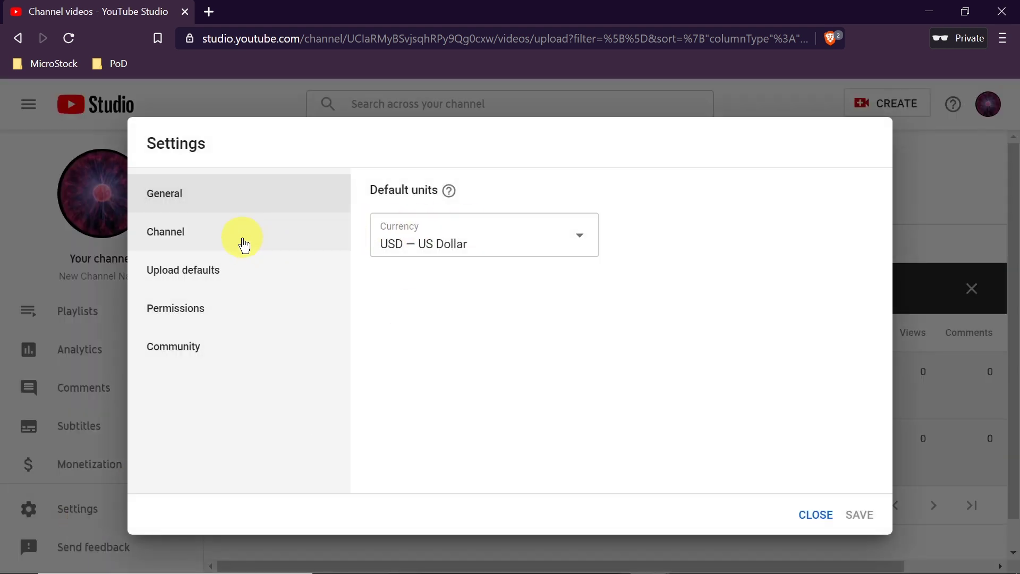
left_click(244, 245)
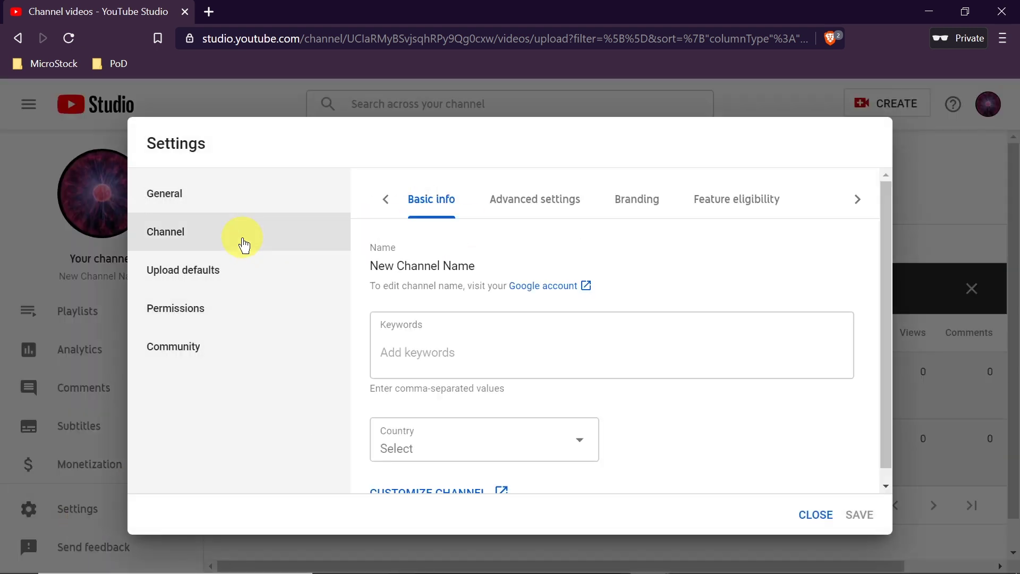
left_click(505, 200)
scroll(555, 311, "down", 3)
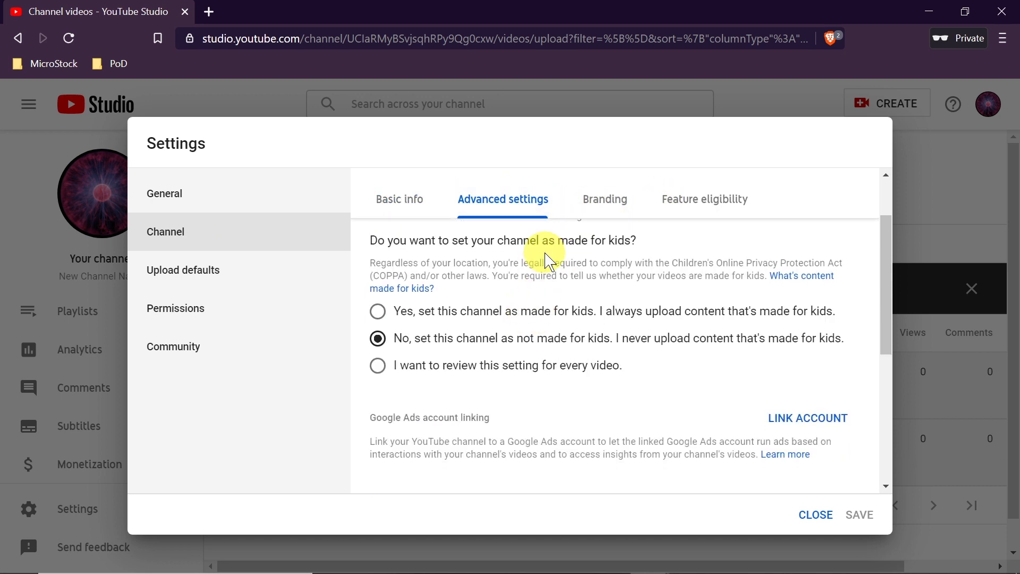